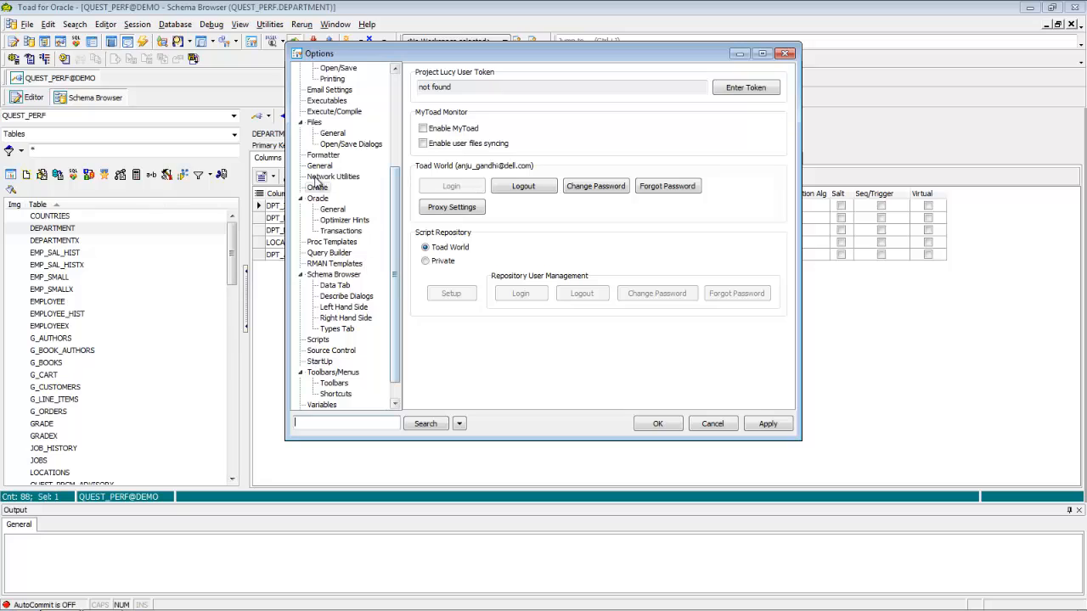
Set the script repository to Private in the Online options and connect to the existing private repository in the DEMO database
click(318, 188)
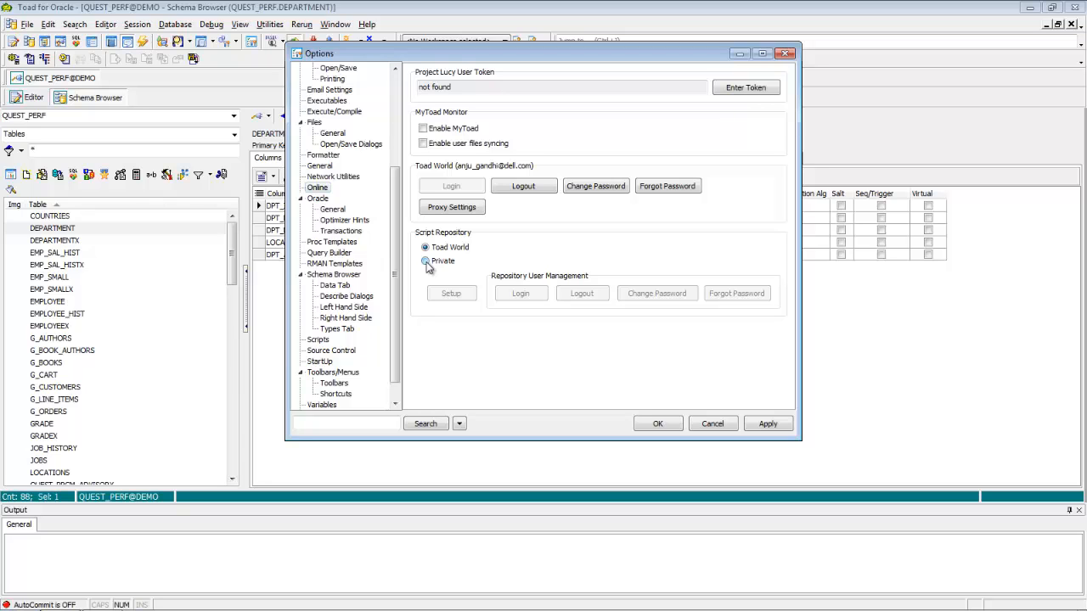
click(427, 263)
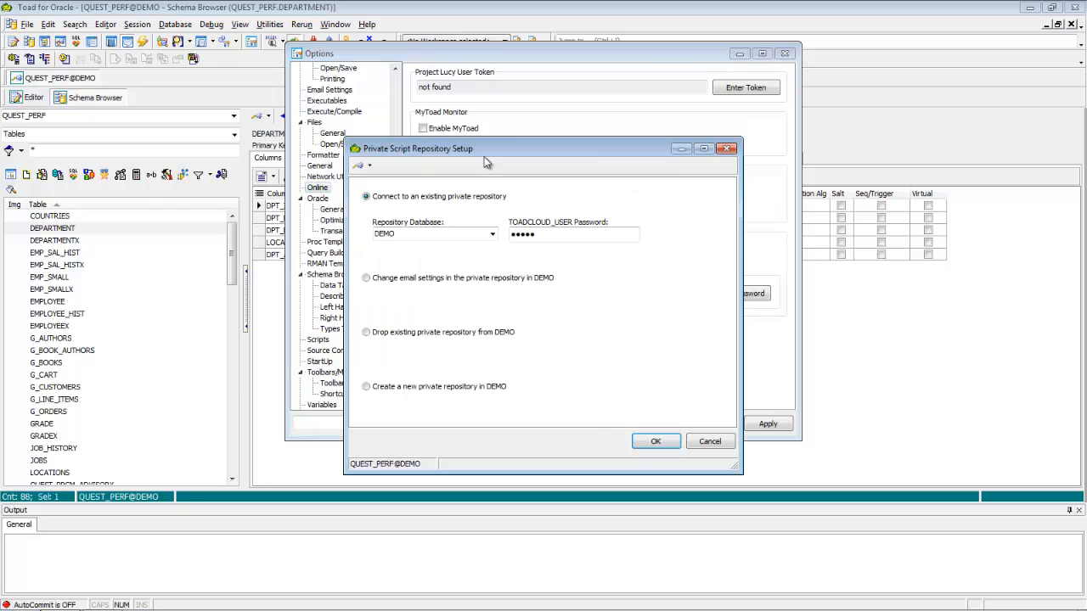
drag(488, 148, 470, 133)
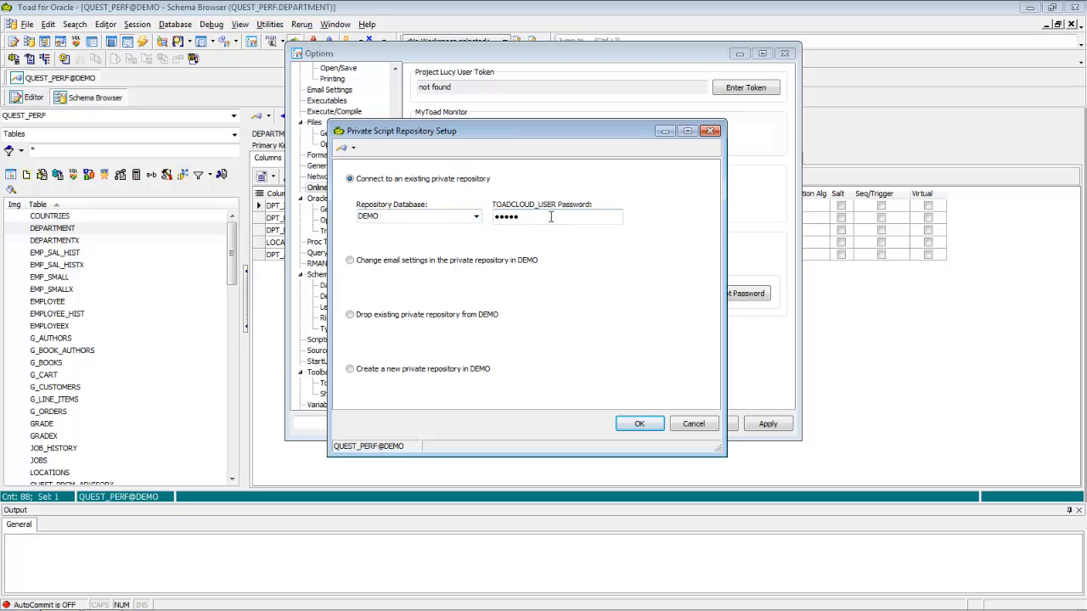
click(550, 217)
click(640, 425)
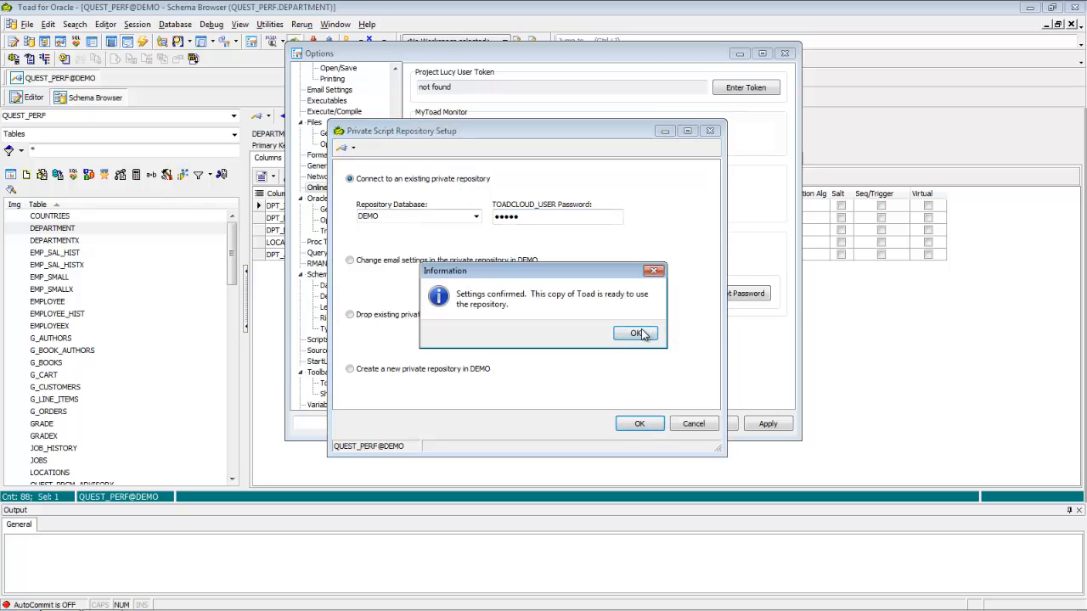
click(637, 335)
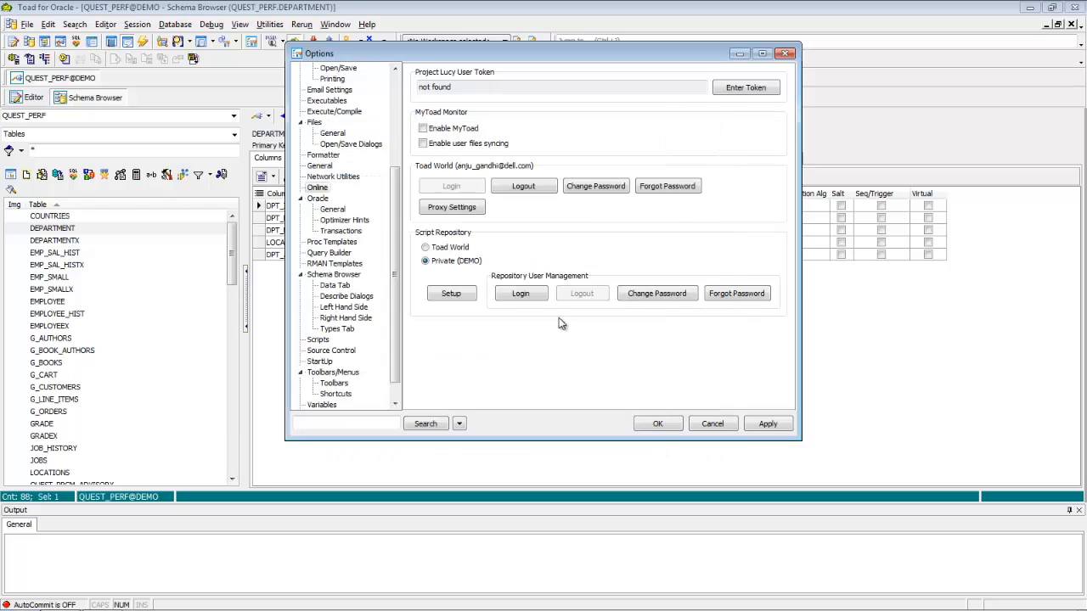
Log in to the private repository with the existing account's username and password, and accept the options
click(520, 294)
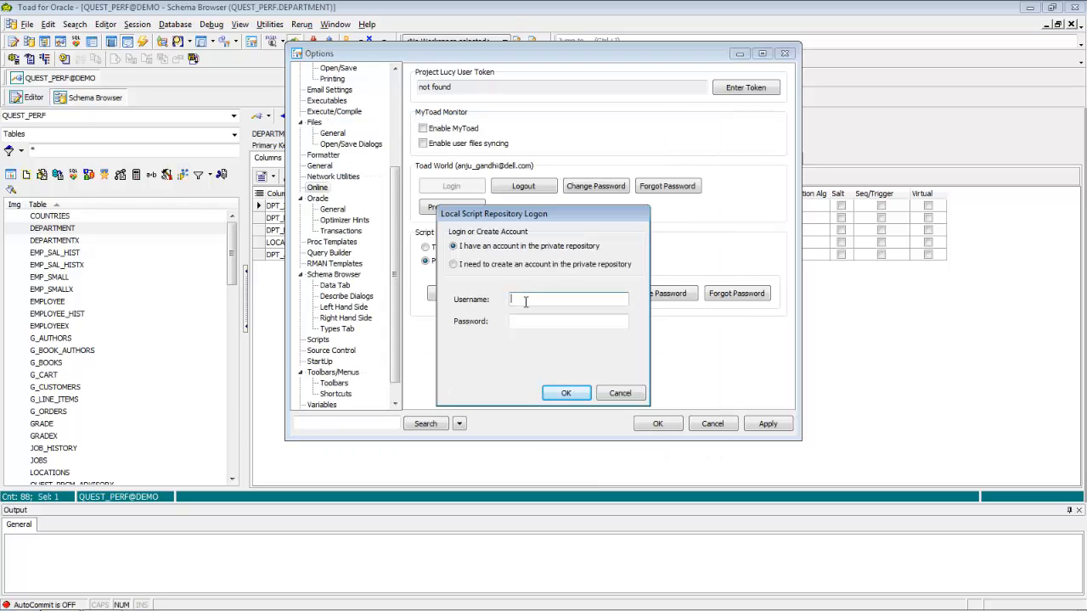
key(Tab)
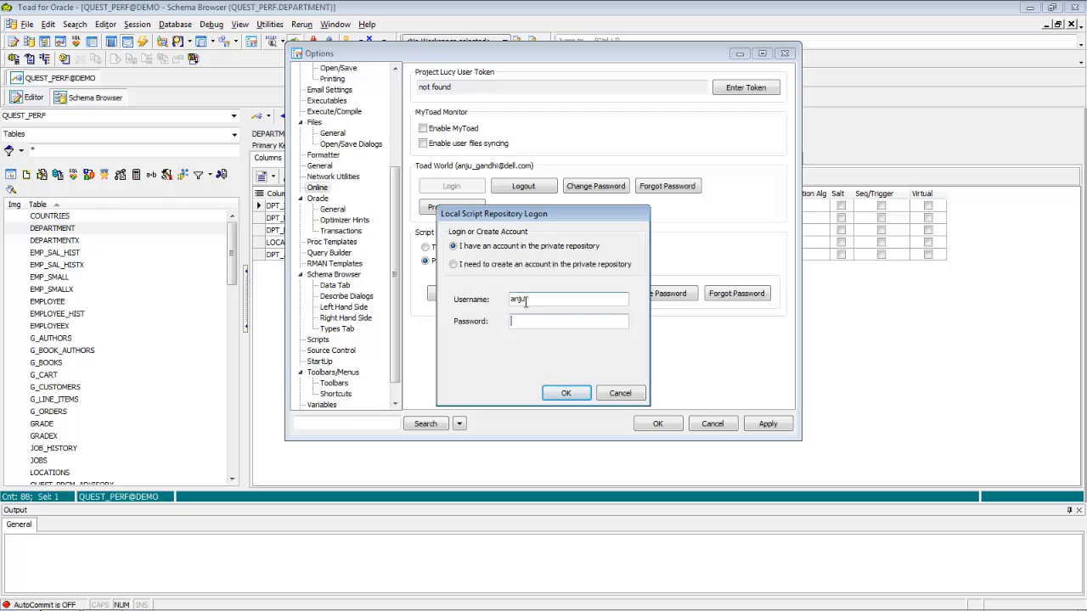
click(564, 395)
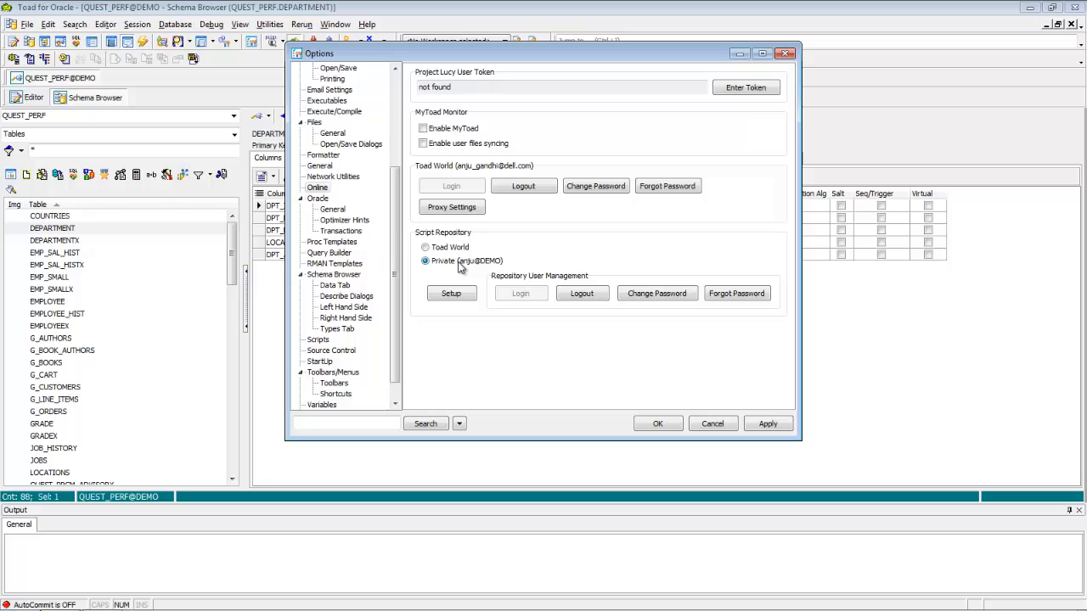
click(654, 423)
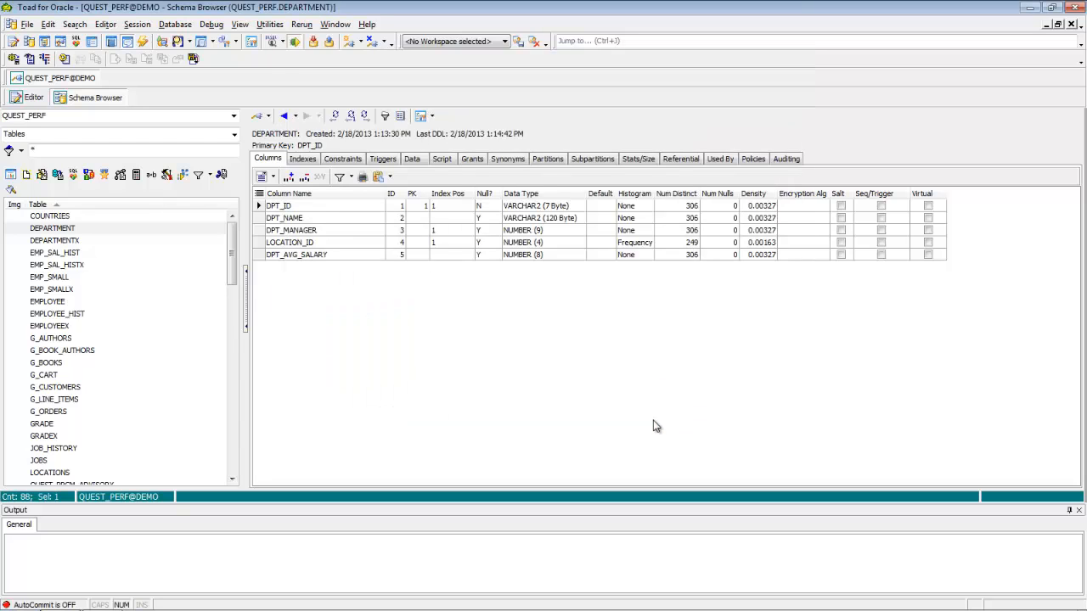
From the SQL Editor, examine the private repository's scripts and the local Scripts folder available for opening, without opening a file
click(25, 100)
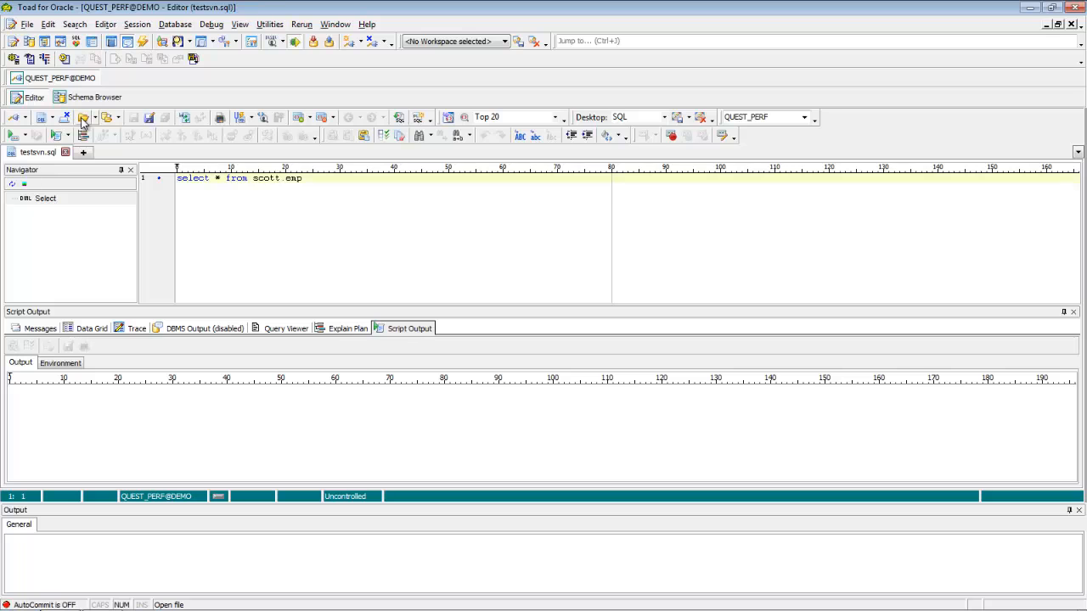
click(82, 119)
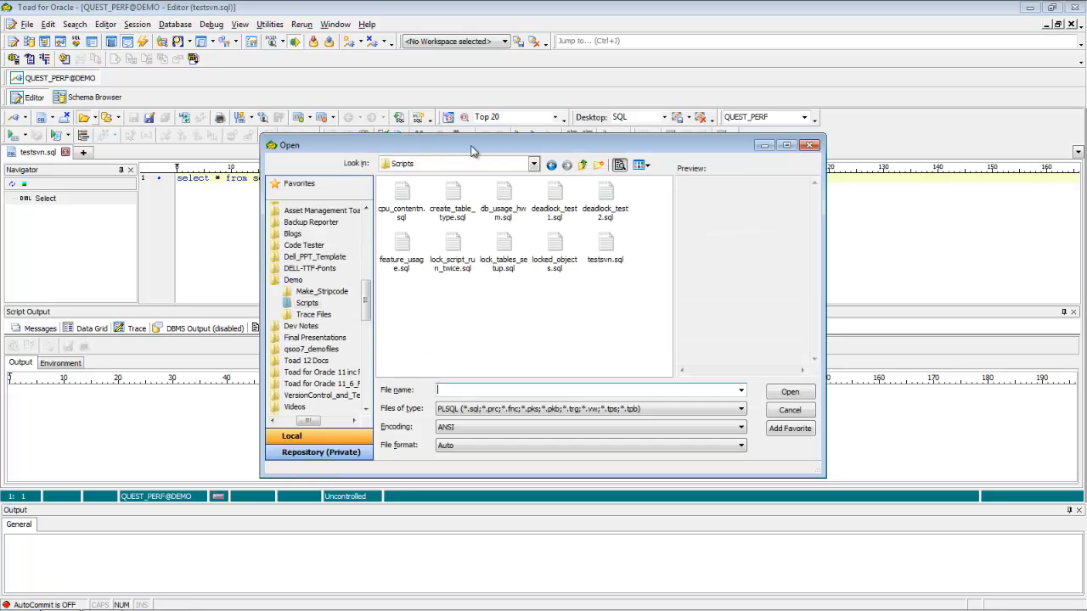
drag(471, 145, 456, 86)
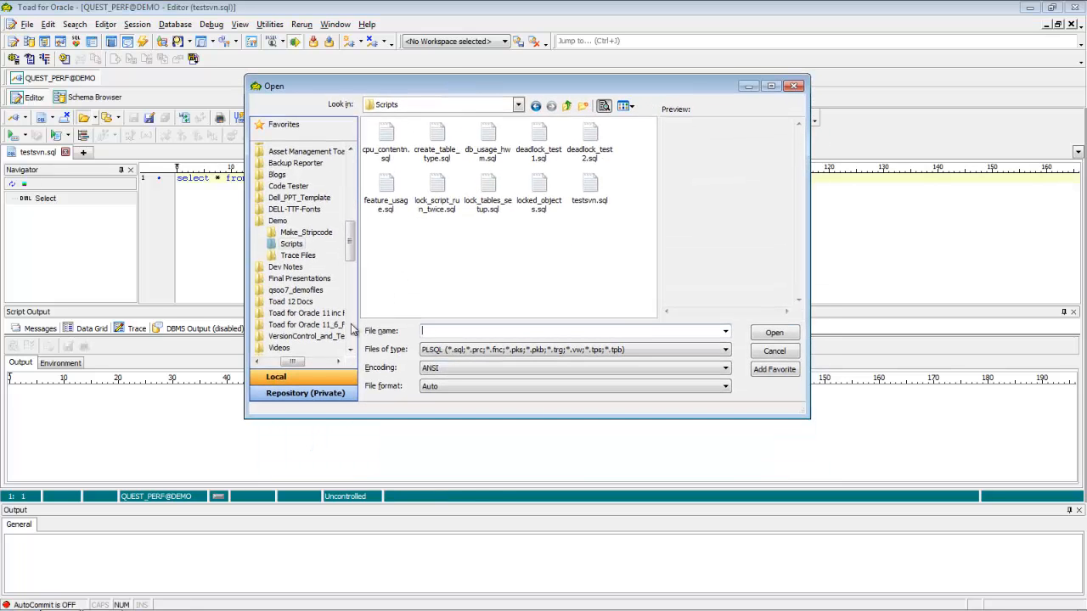
click(310, 395)
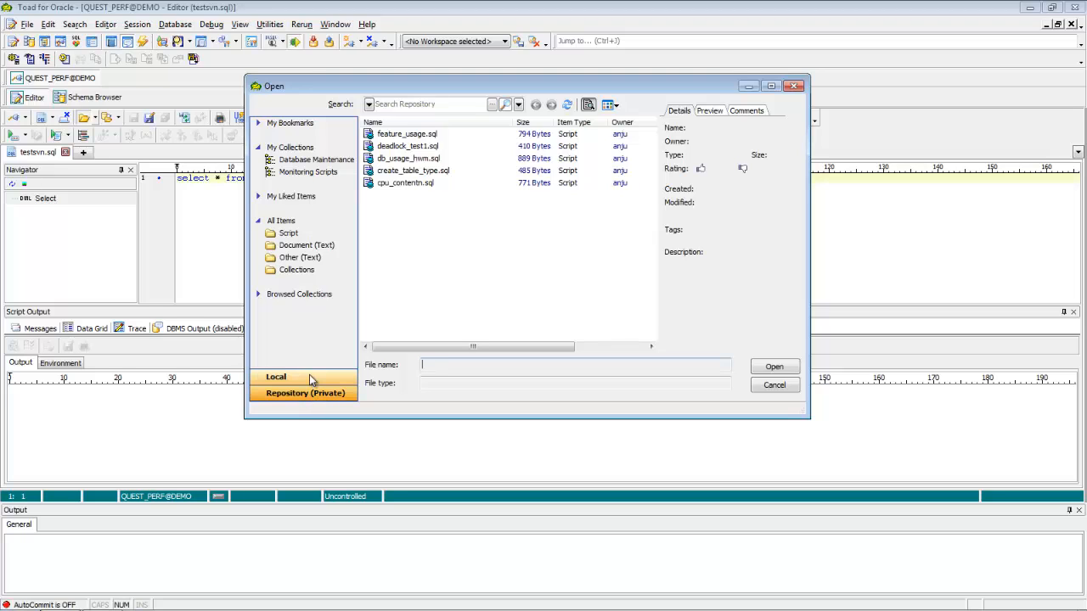
click(310, 376)
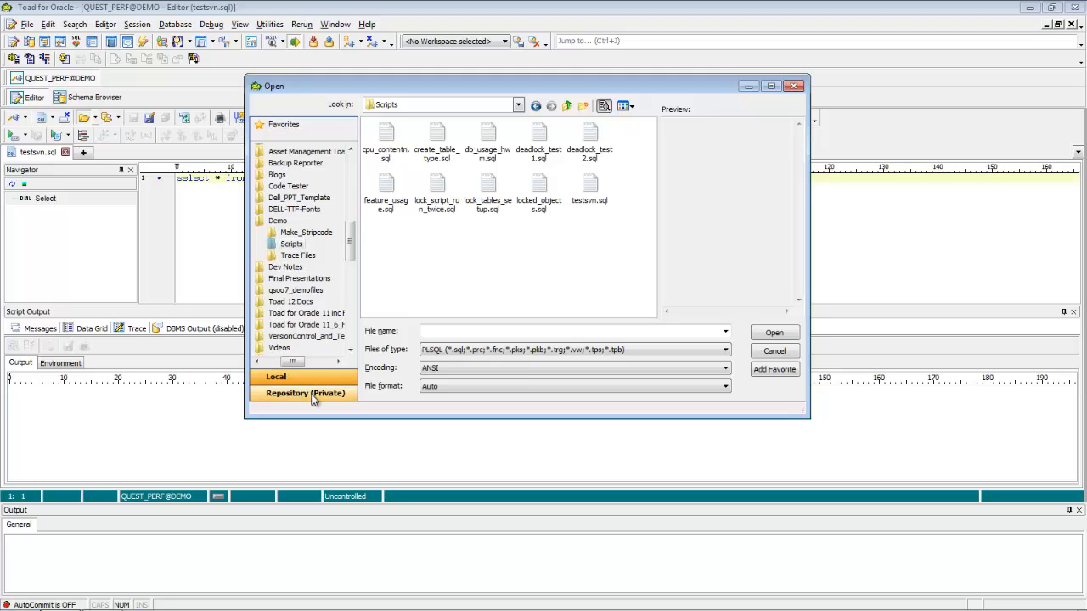
click(774, 353)
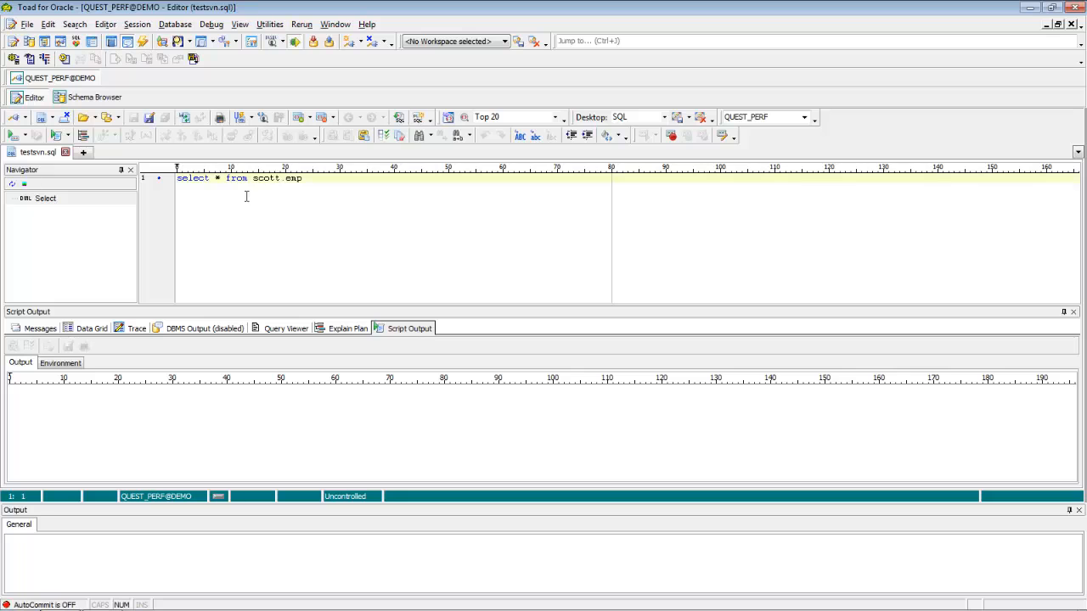
Start saving testsvn.sql under the private repository and create a new collection named "Database Maintenance Tasks"
click(149, 120)
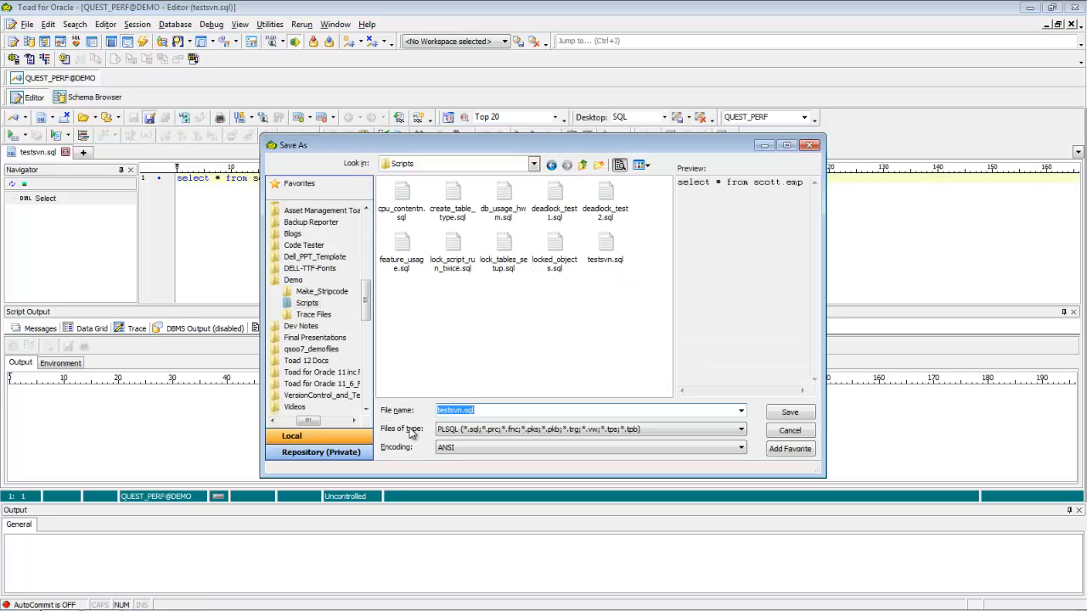
click(330, 456)
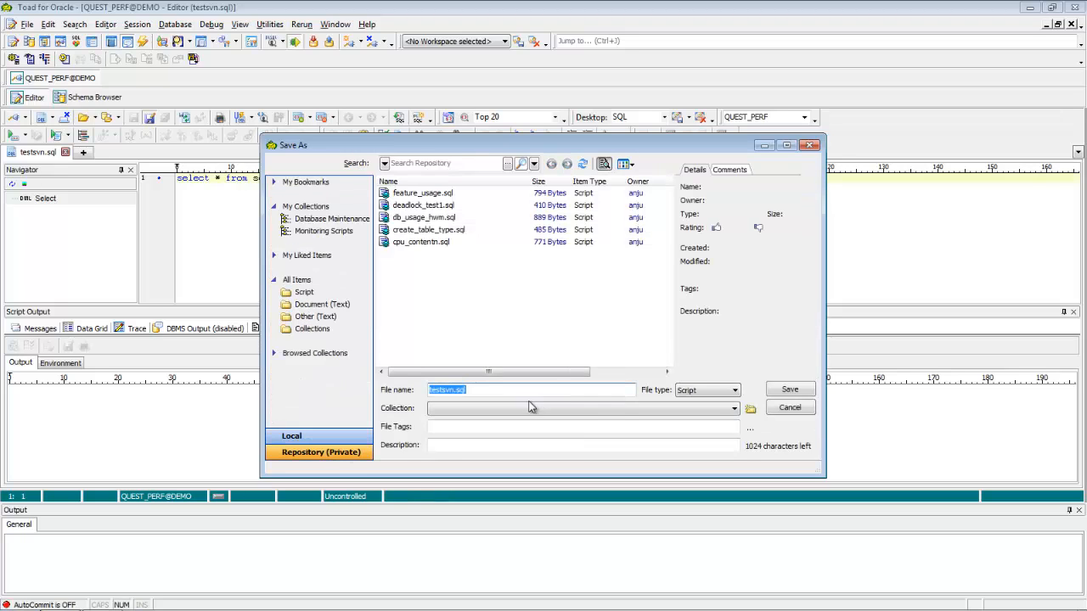
click(750, 410)
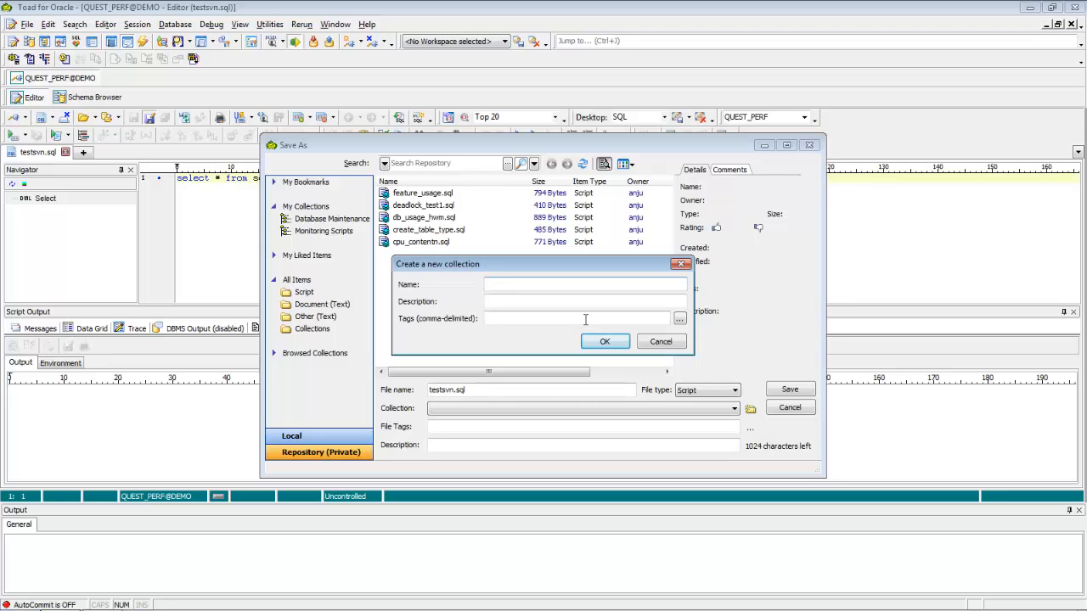
text(Database Maintenance Tasks)
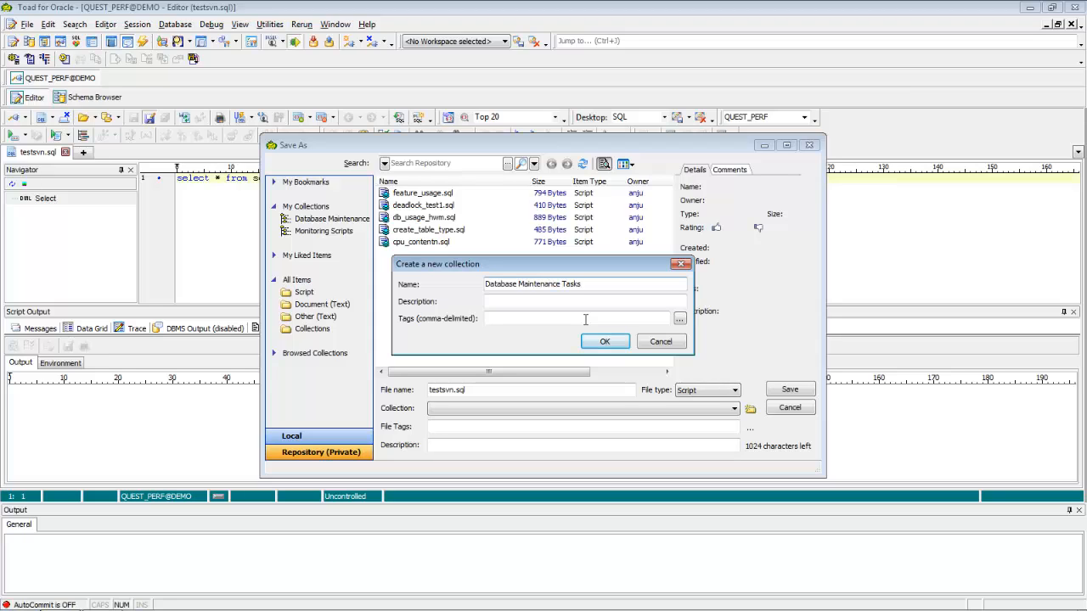
click(618, 345)
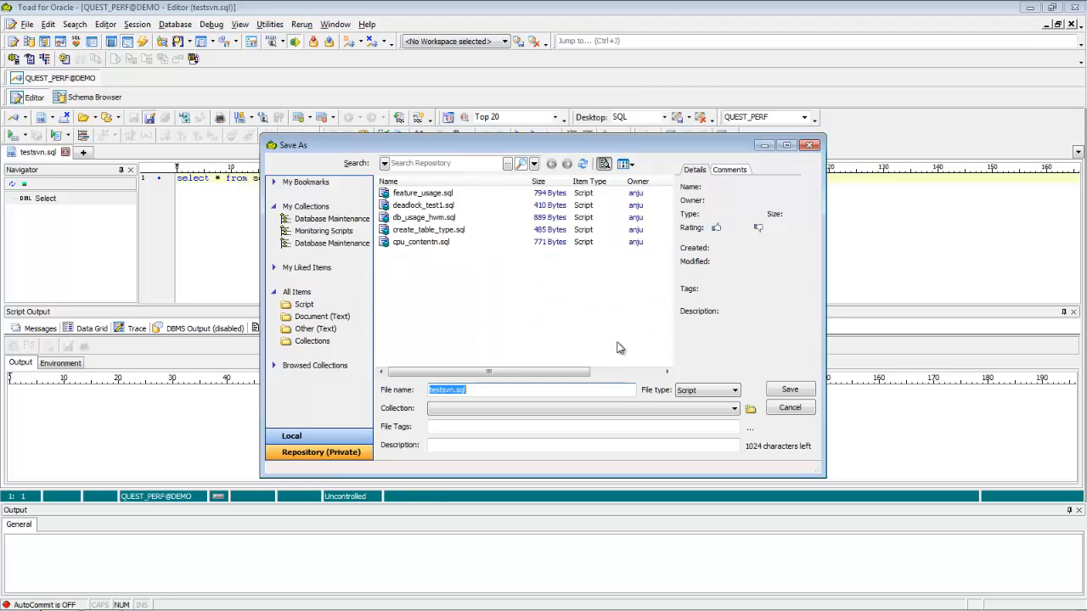
Assign testsvn.sql to the Database Maintenance Tasks collection and save it to the private repository
click(734, 408)
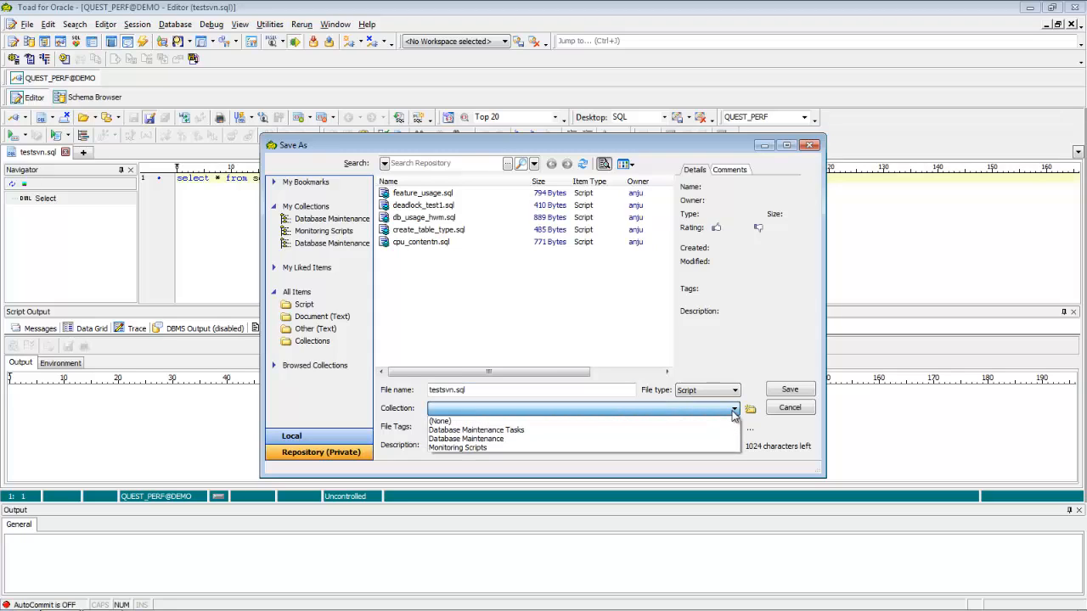
click(544, 430)
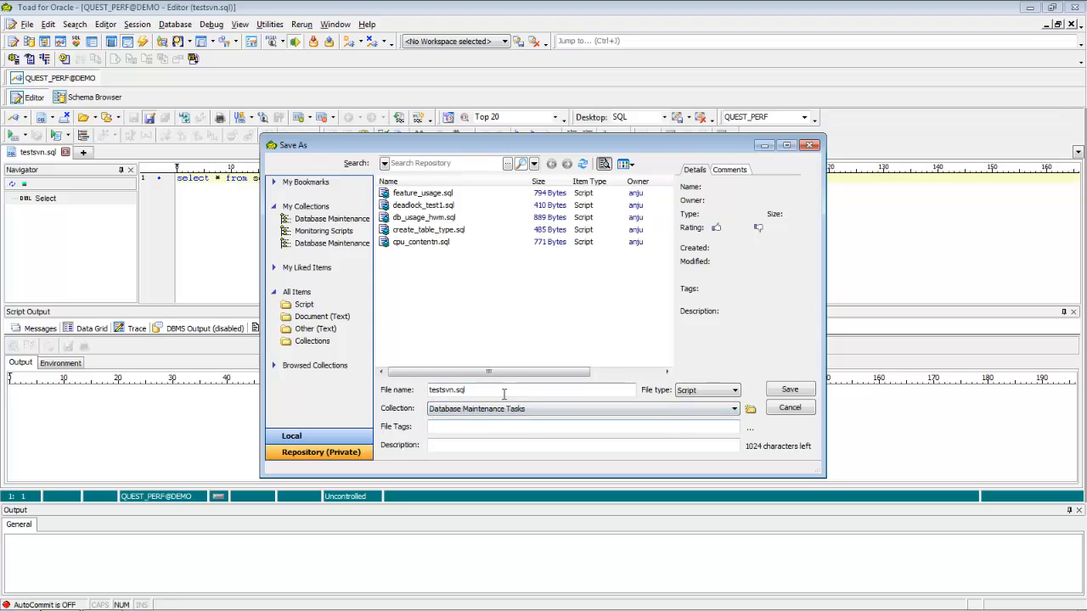
click(789, 391)
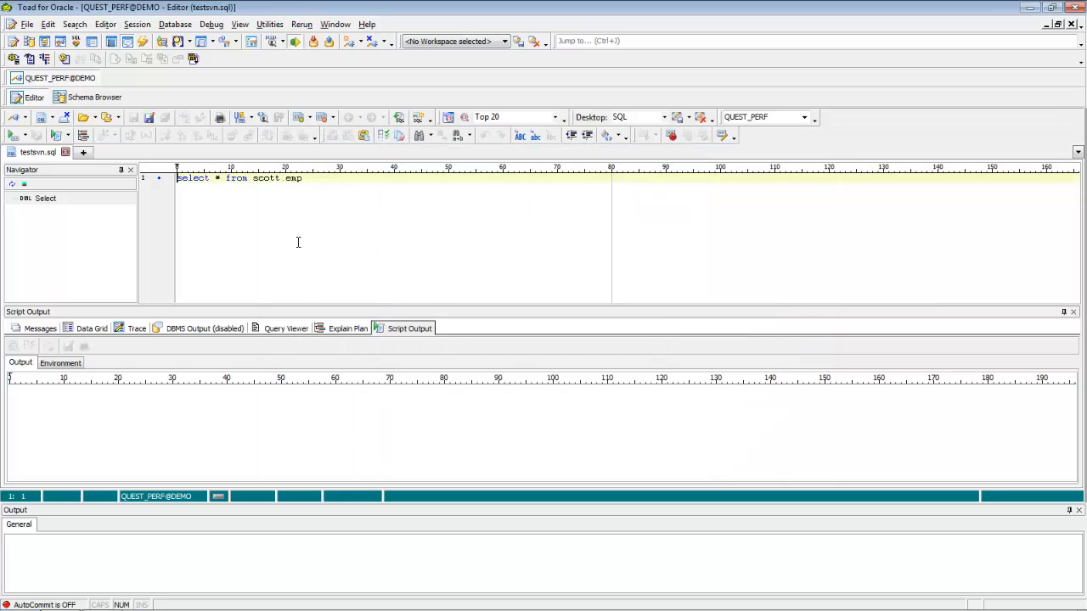
Browse the private repository's collections and open the script db_usage_hwm.sql from All Items in the Editor
click(84, 119)
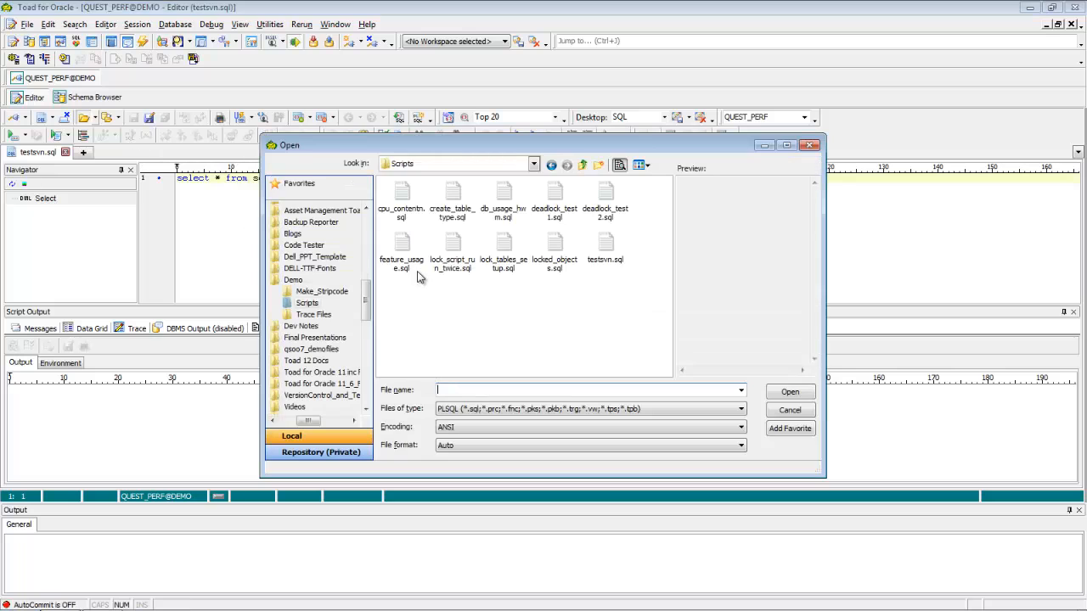
drag(497, 150, 449, 108)
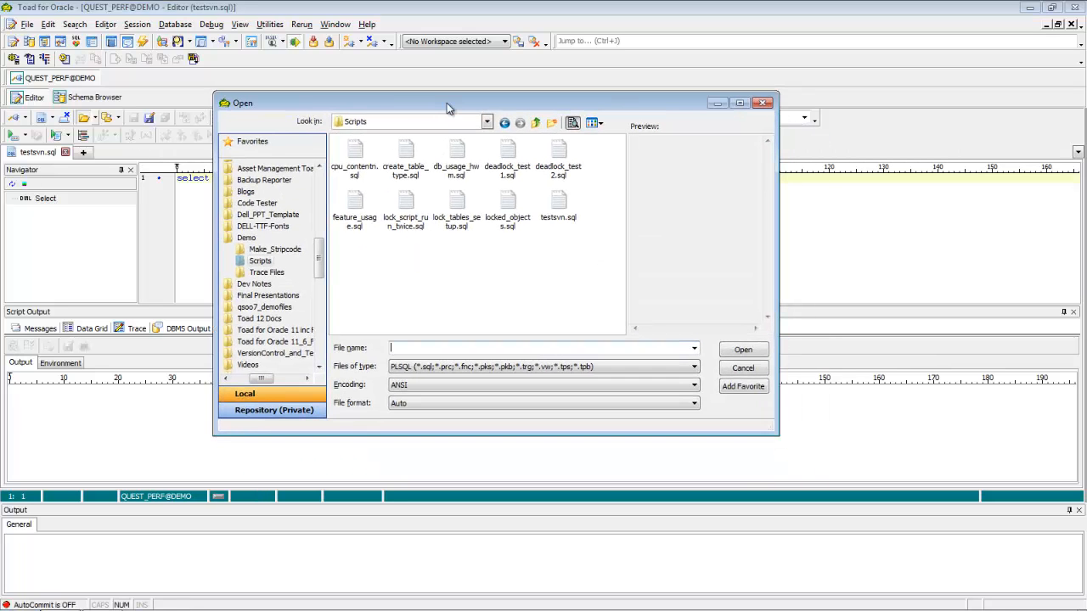
click(291, 413)
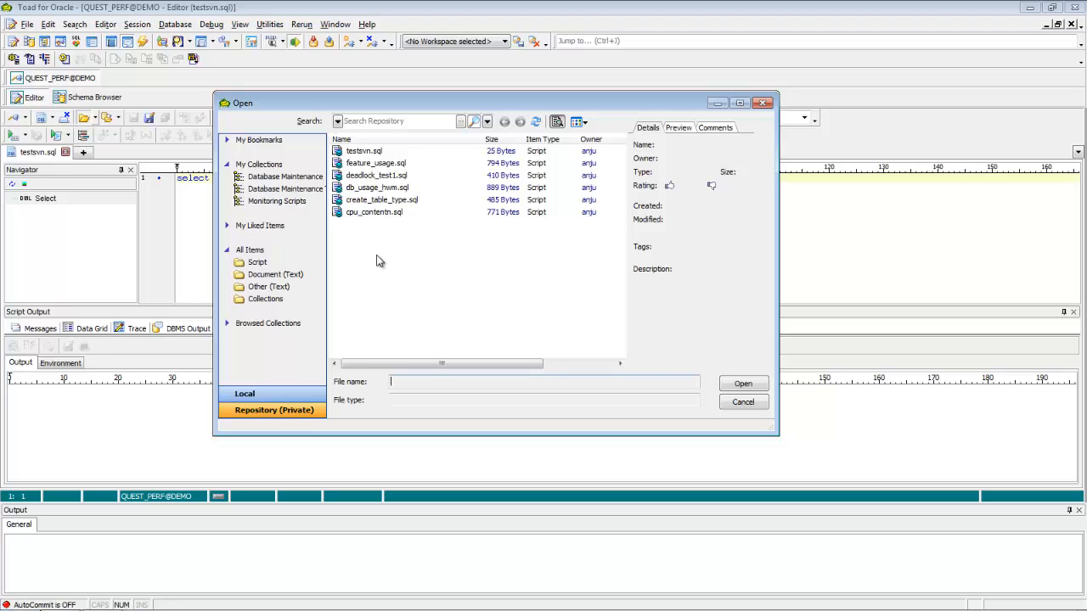
click(279, 178)
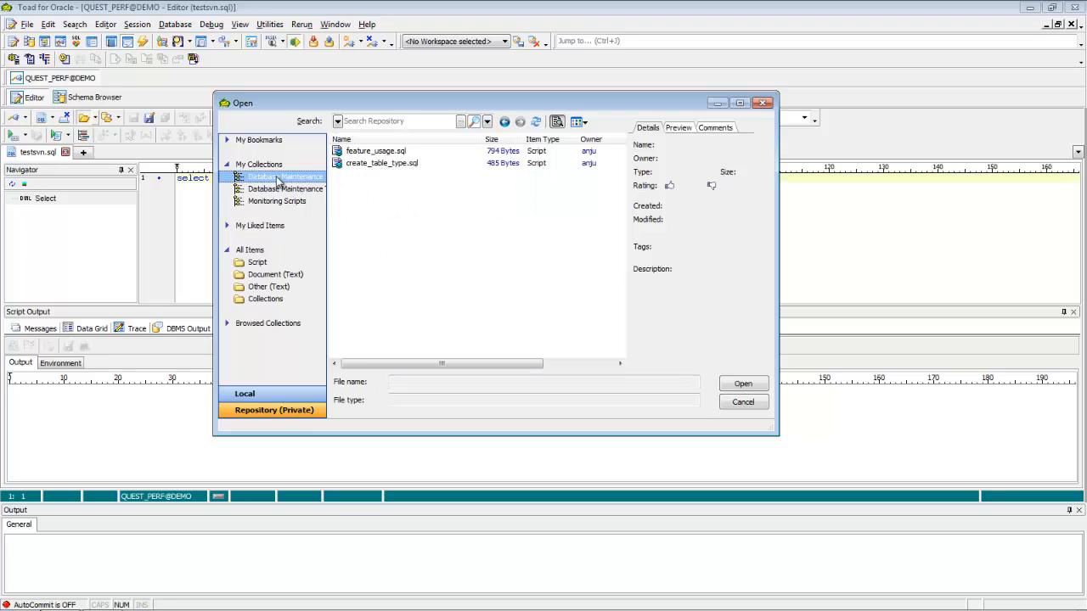
click(283, 189)
click(284, 201)
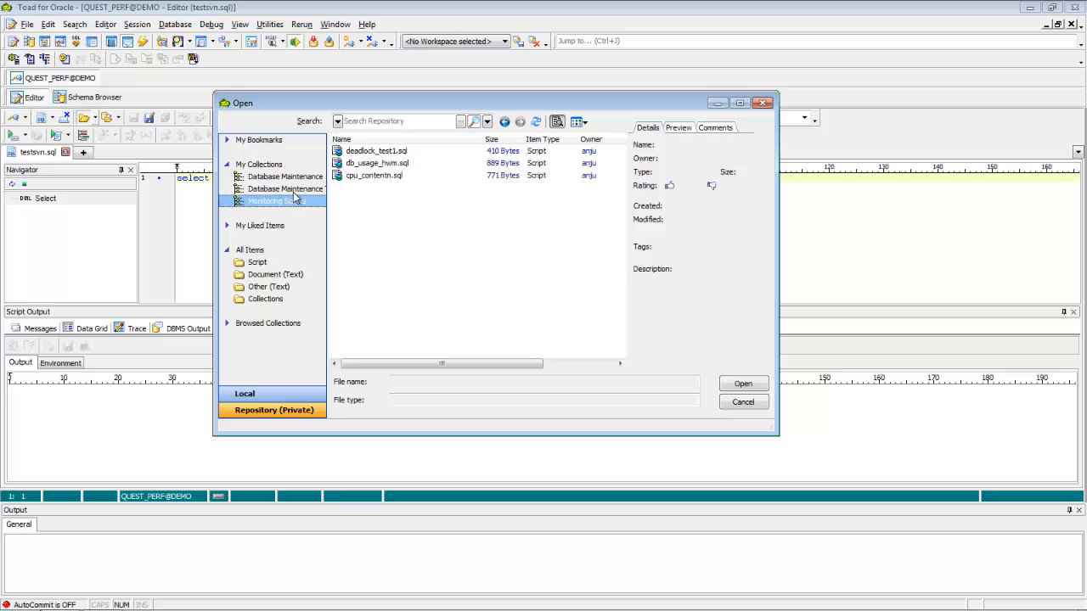
click(259, 165)
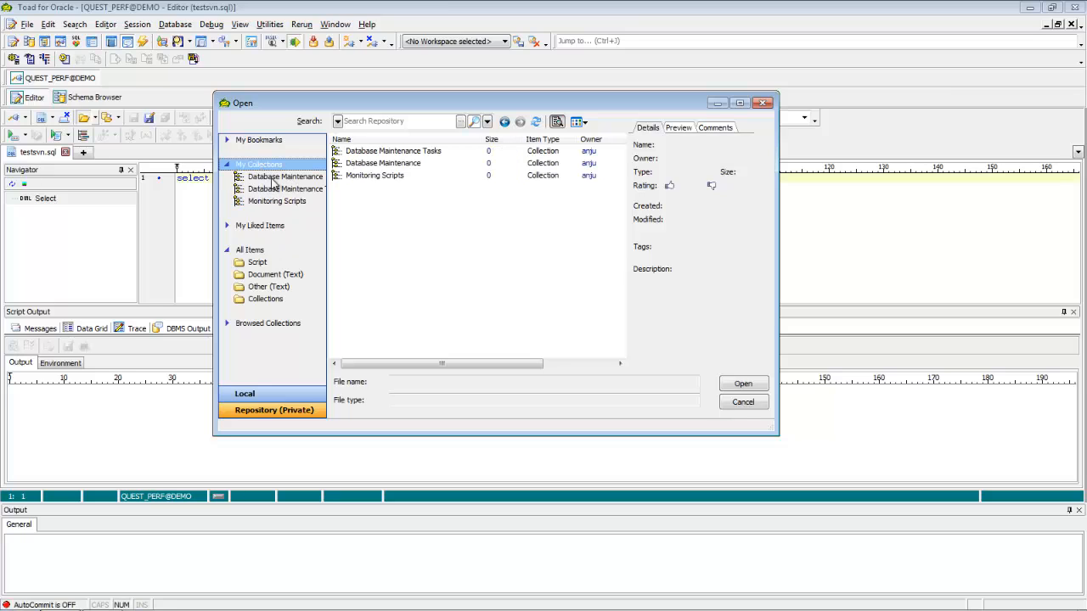
click(257, 253)
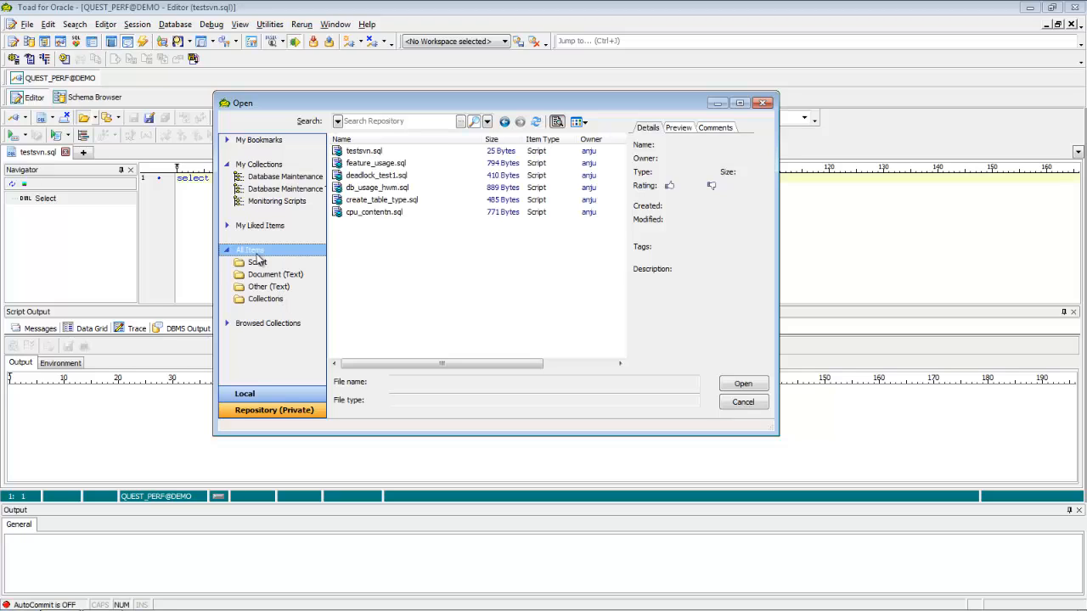
click(372, 189)
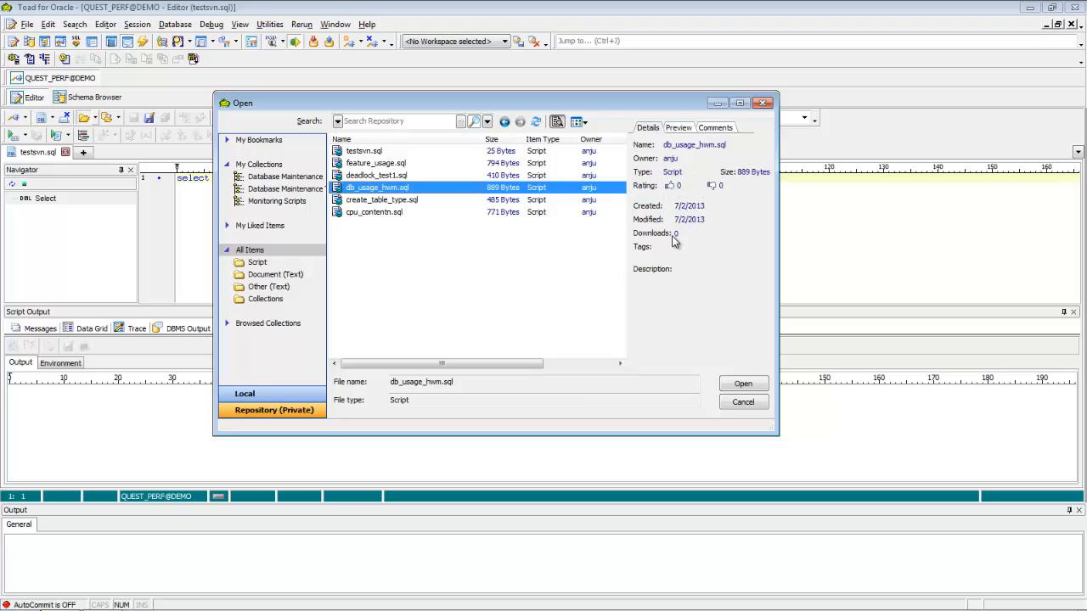
click(739, 385)
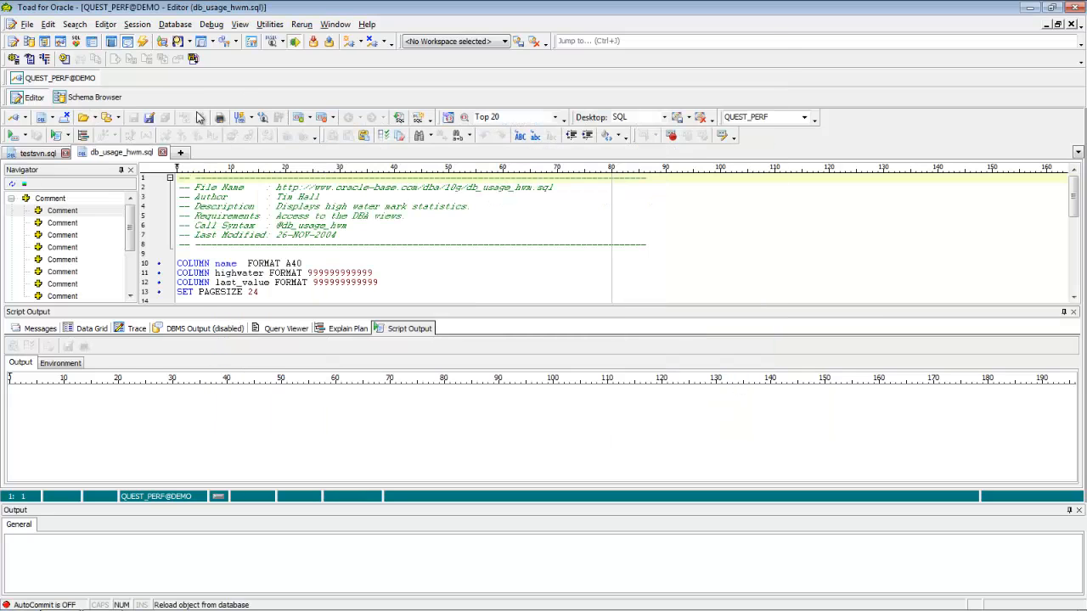
In the private repository's open dialog, examine the details, script preview and comments of db_usage_hwm.sql
click(83, 117)
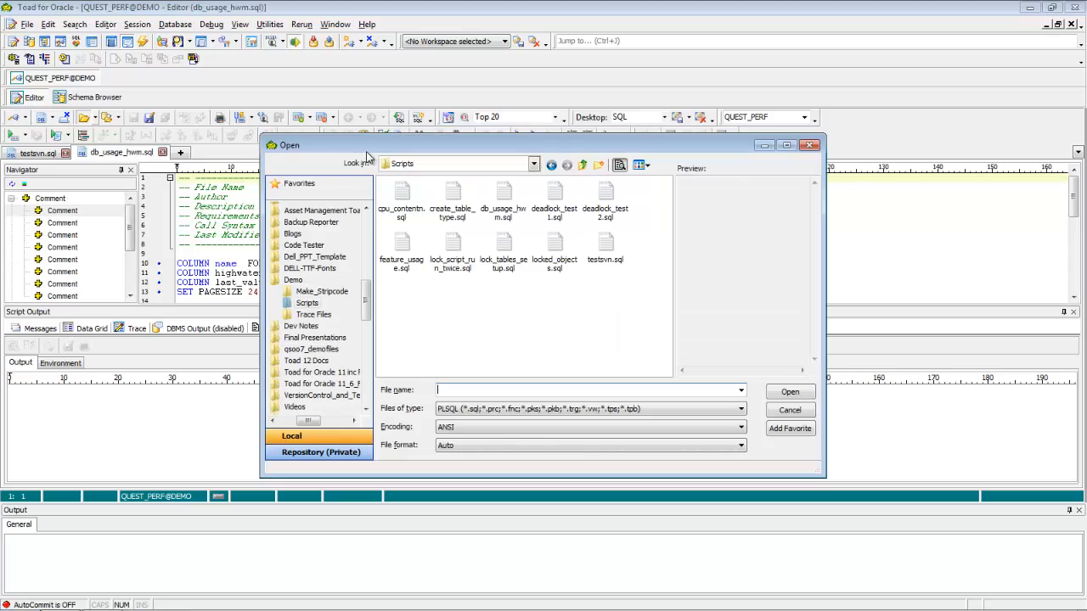
click(344, 452)
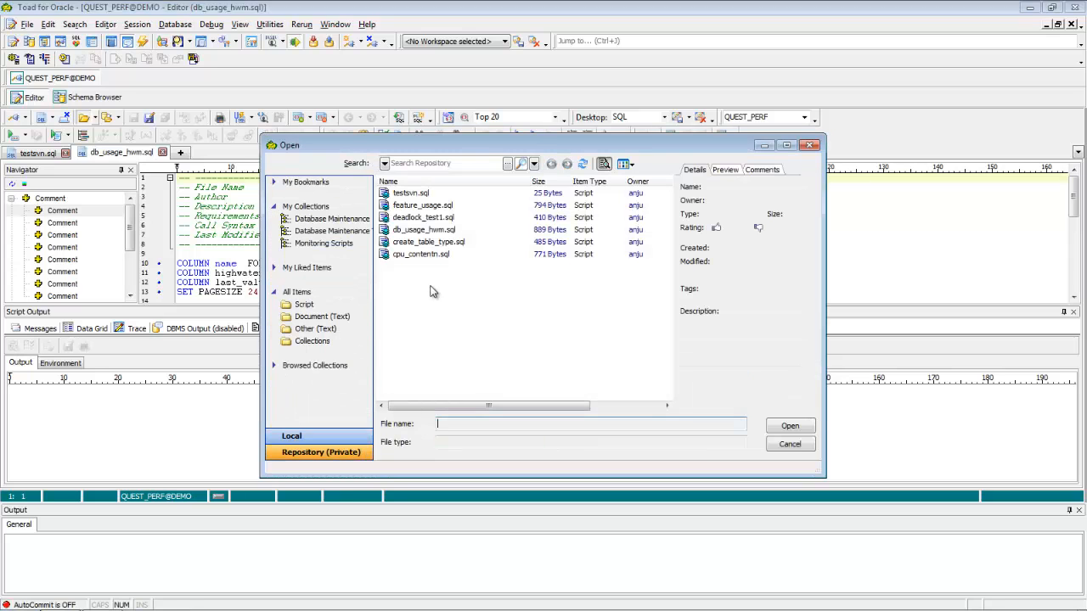
click(435, 233)
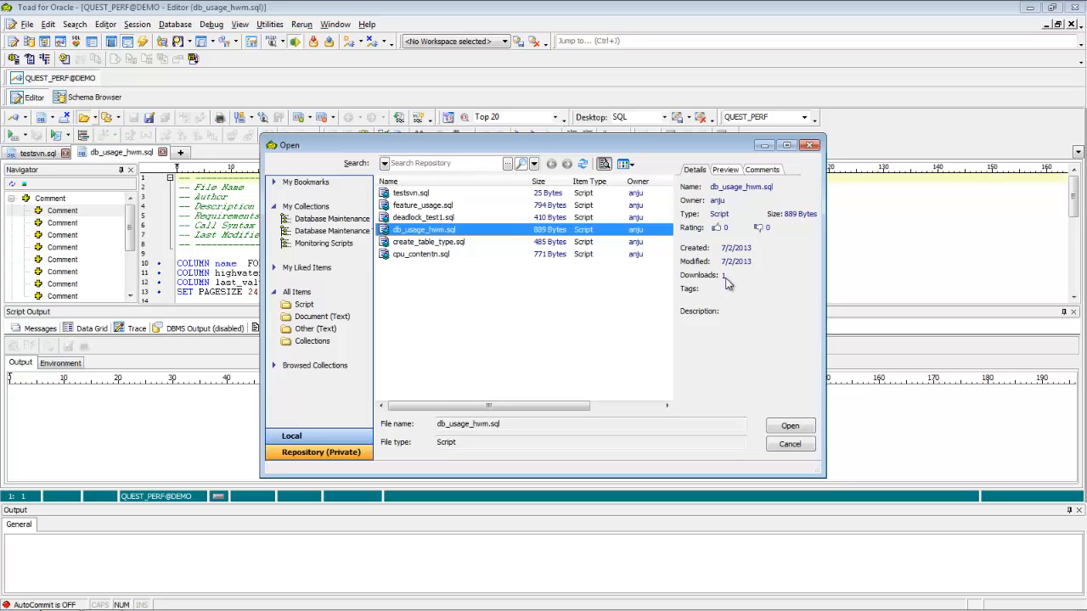
click(727, 171)
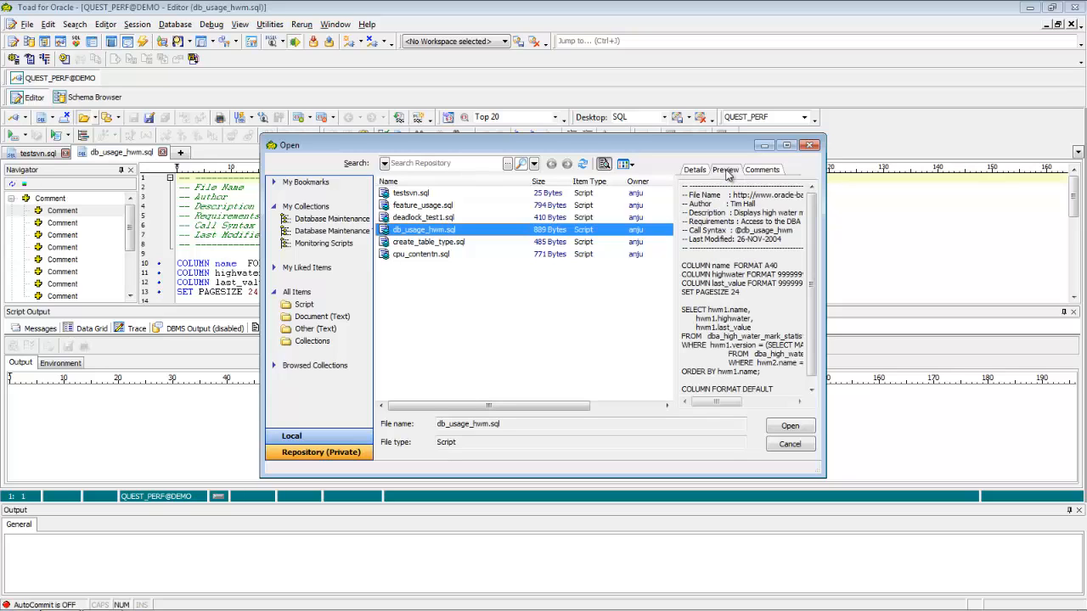
click(769, 171)
click(713, 380)
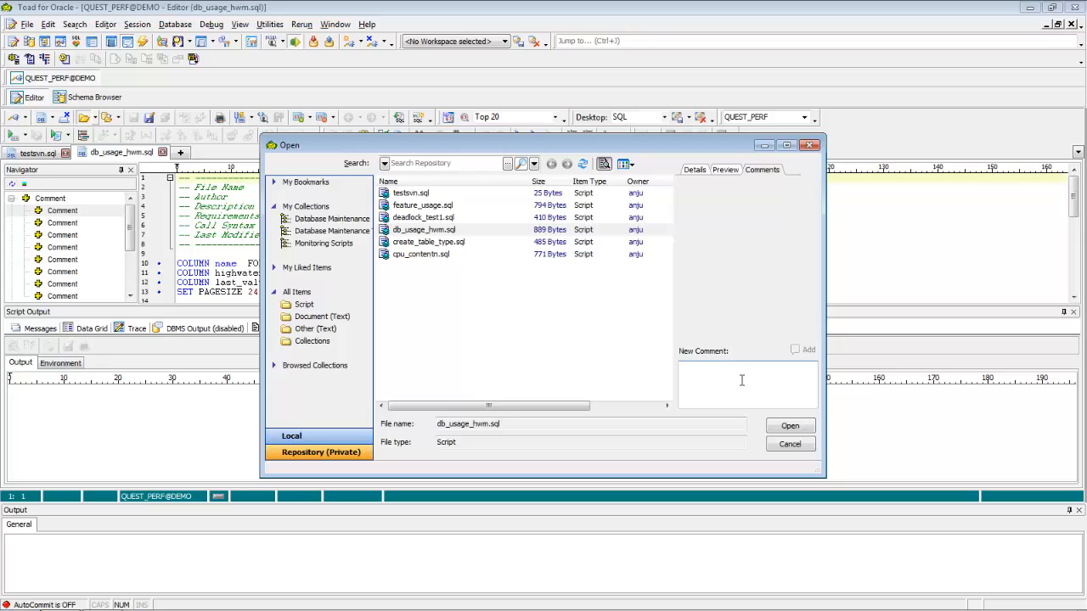
click(723, 170)
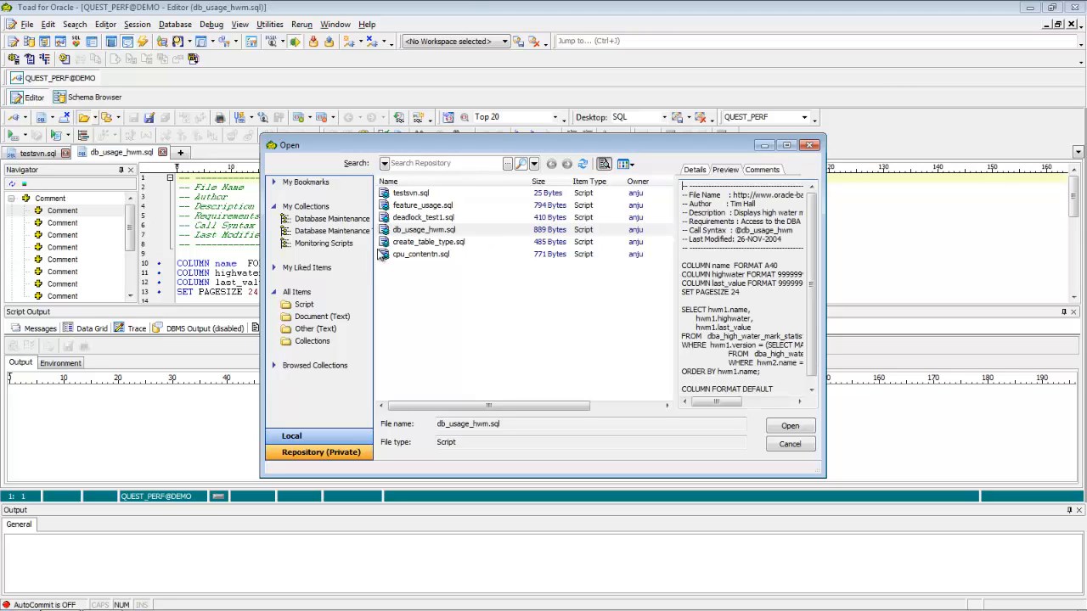
Review the scripts in the Monitoring Scripts collection and both Database Maintenance collections, and return to All Items
click(343, 245)
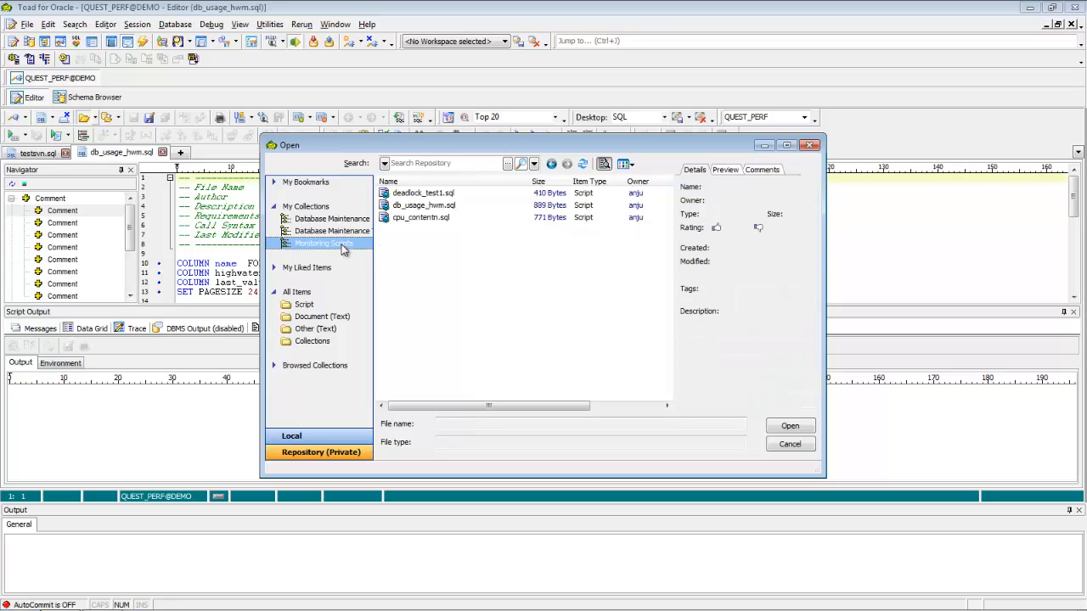
click(345, 231)
click(345, 220)
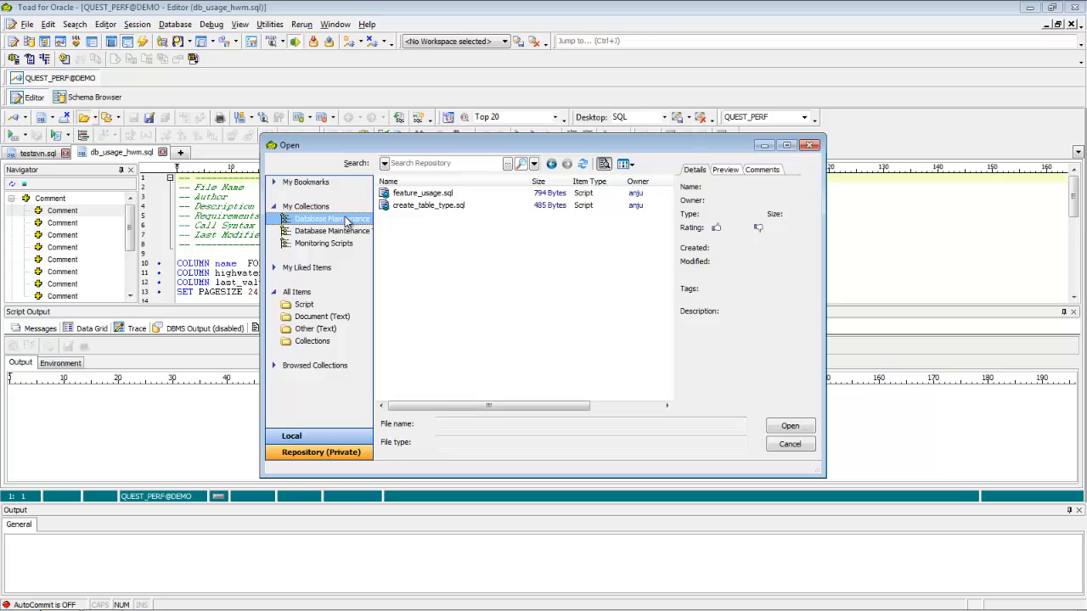
click(306, 293)
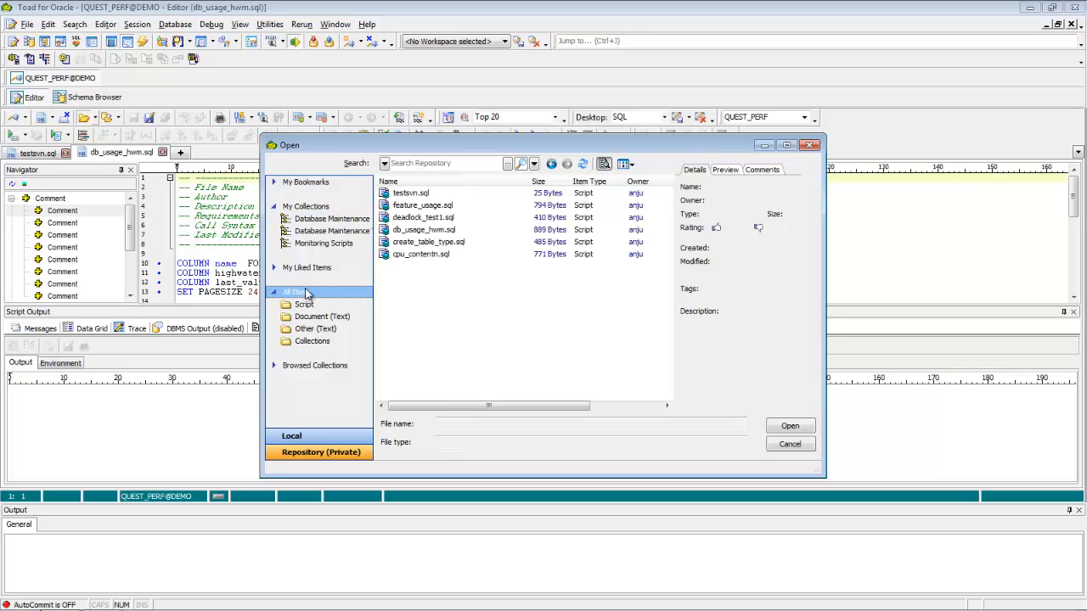
Check the comments and rating details of db_usage_hwm.sql in All Items, and close the dialog without opening a file
click(440, 231)
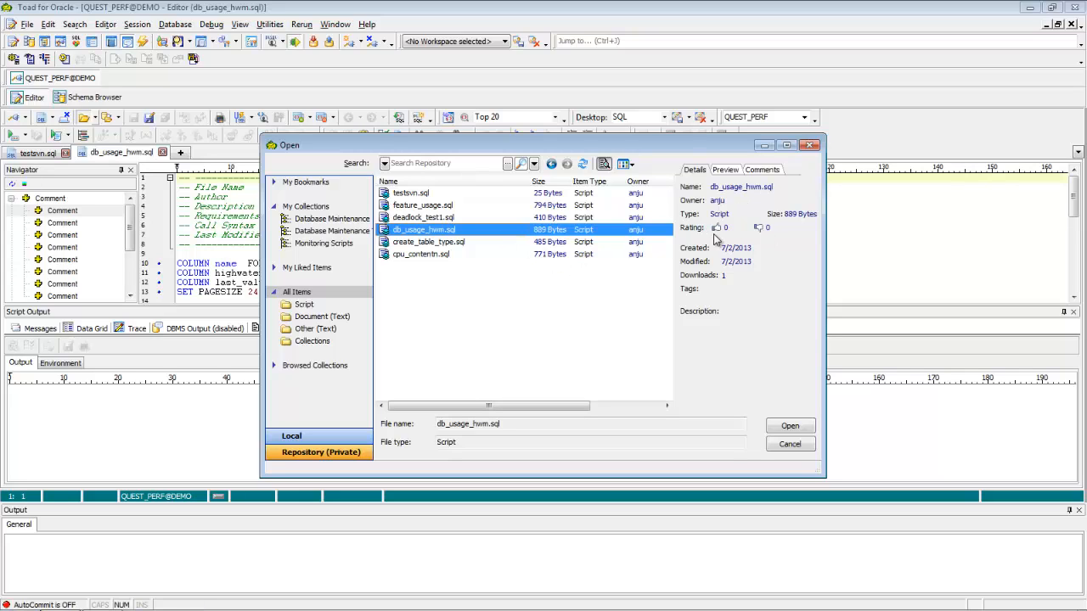
click(768, 171)
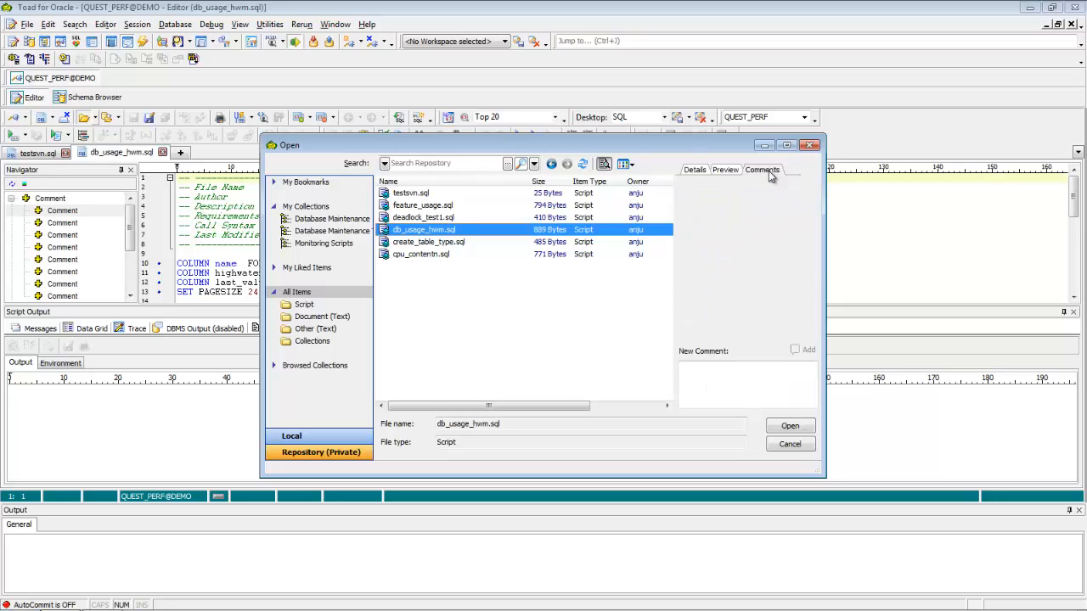
click(694, 171)
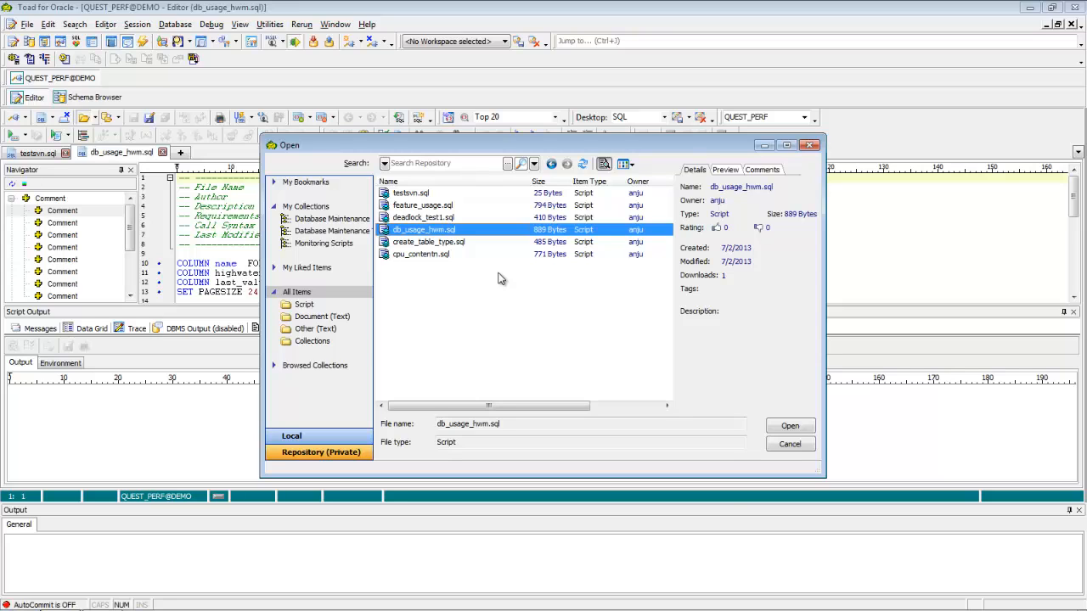
click(789, 445)
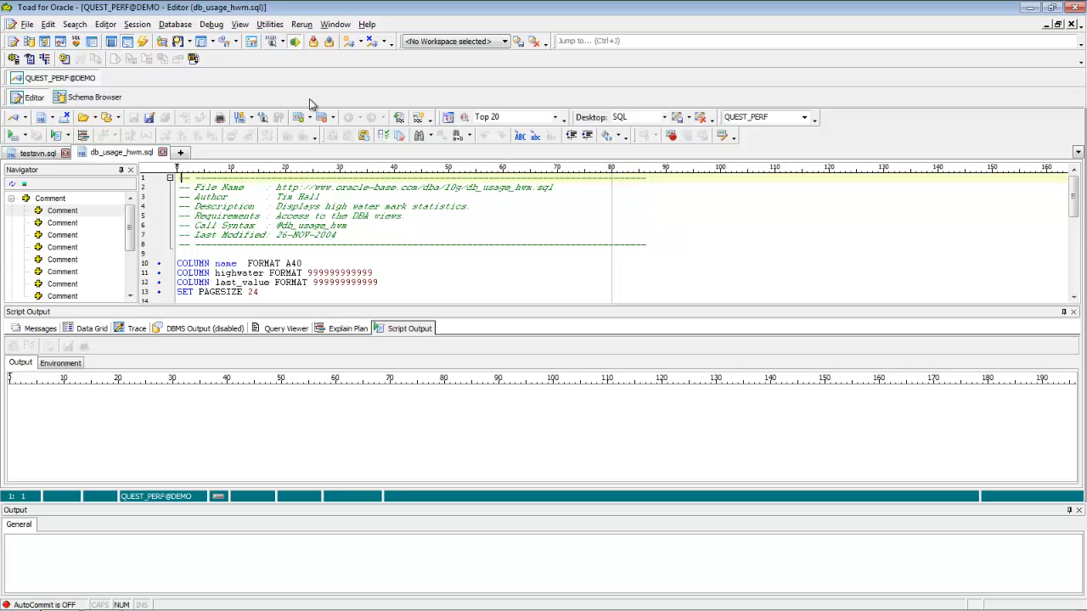
Review the Script Repository settings in Toad's Online options and close them without making changes
click(240, 24)
click(277, 182)
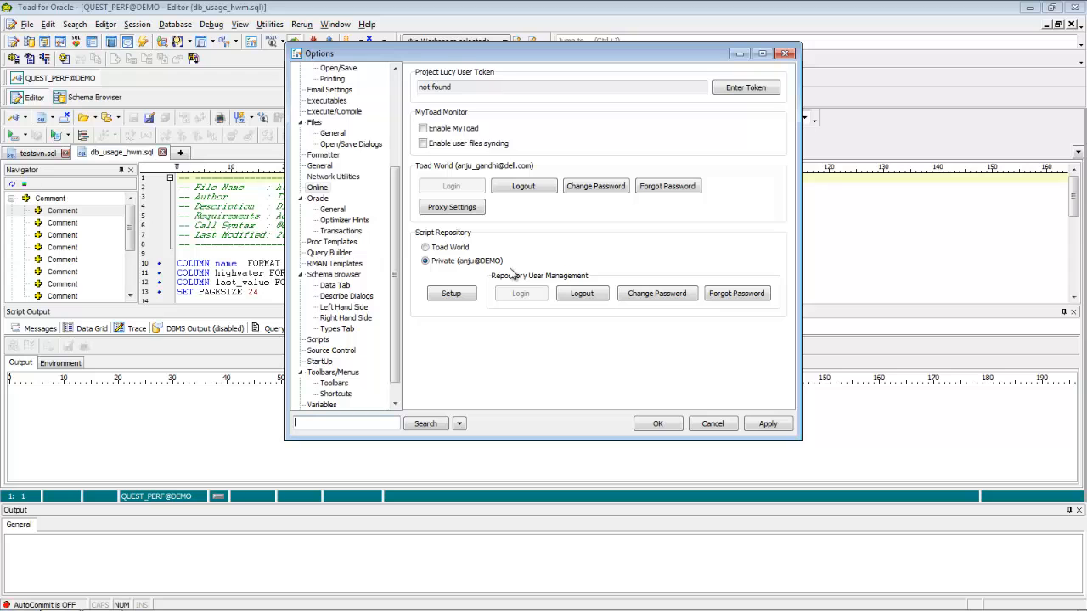
click(714, 424)
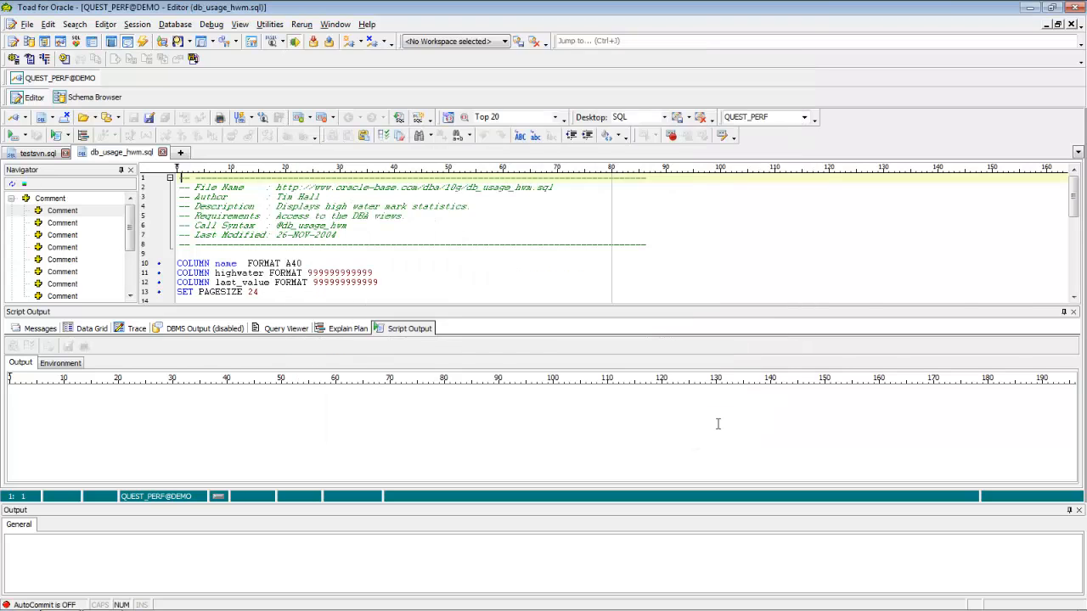